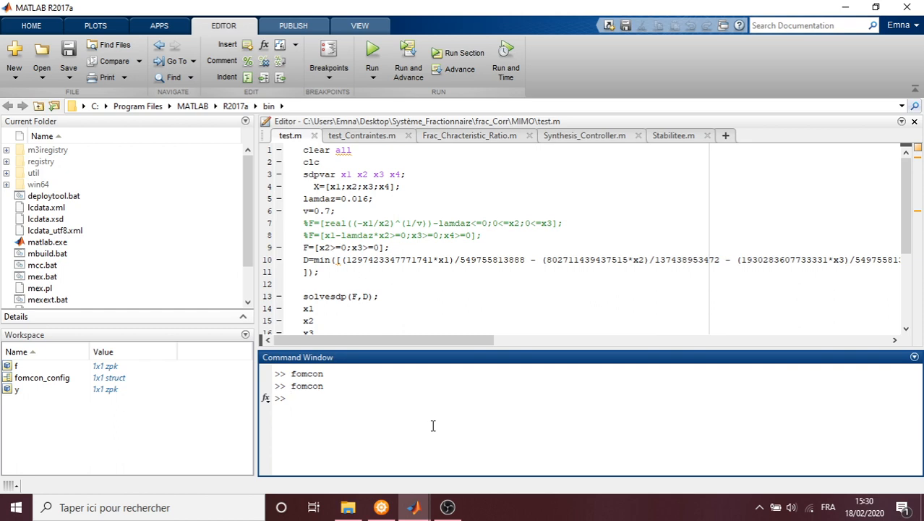
- Switch to the browser and open the FOMCON toolbox's GitHub repository by way of fomcon.net and its MathWorks File Exchange page
left_click(381, 507)
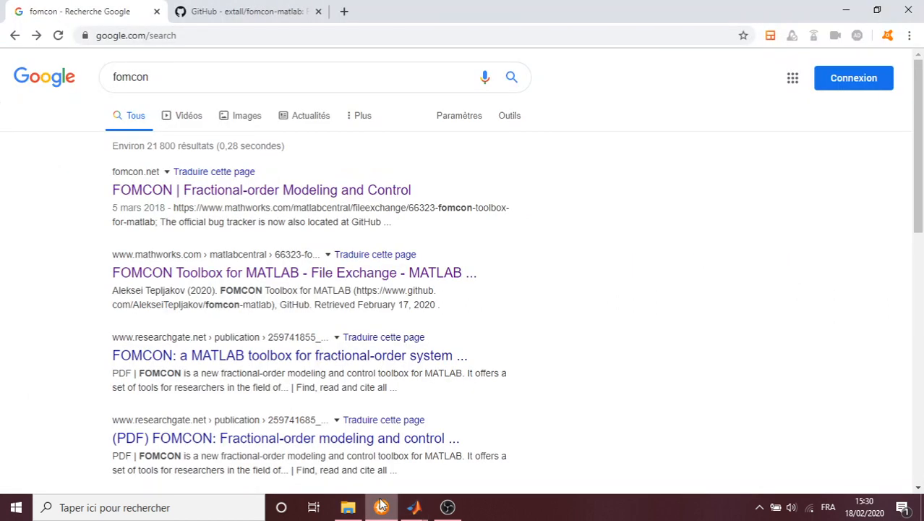
left_click(337, 192)
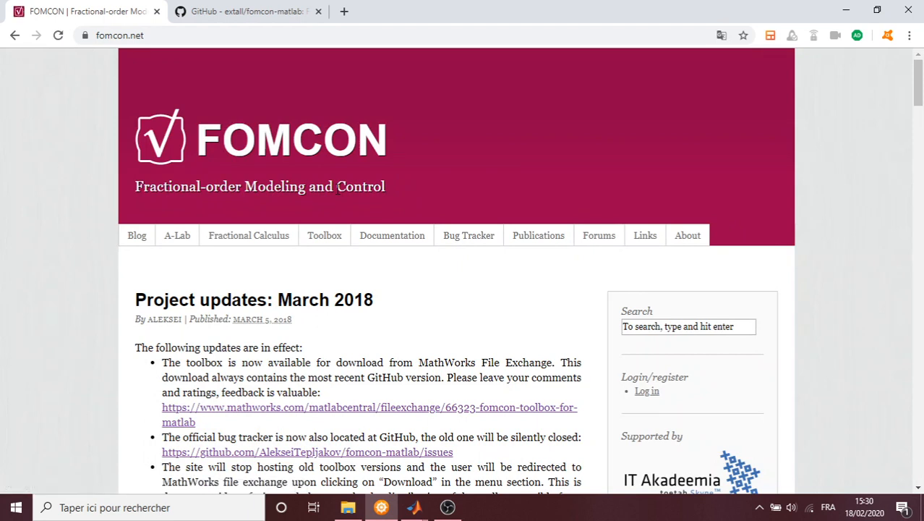
left_click(392, 410)
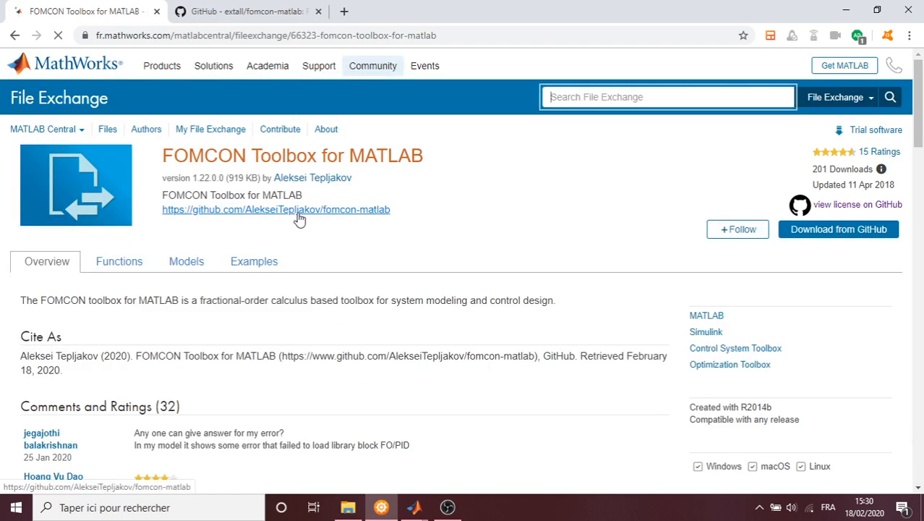
left_click(297, 211)
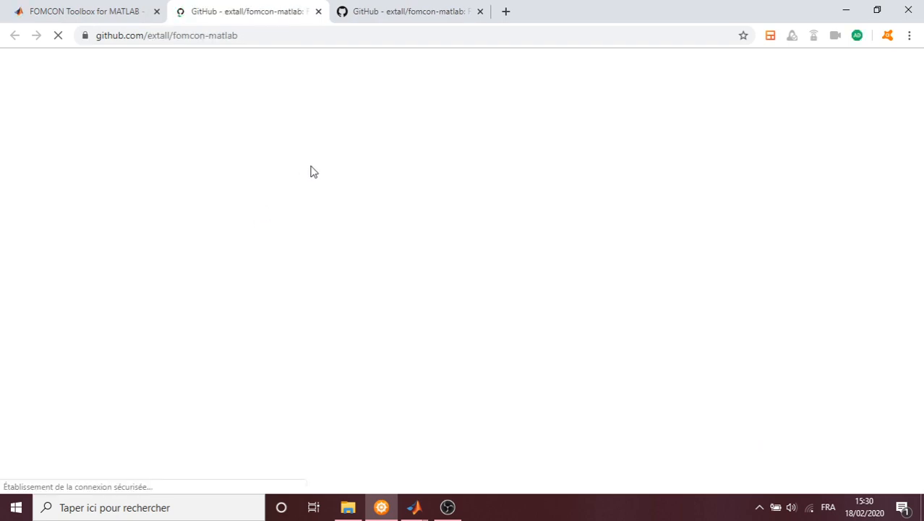
- Close the duplicate GitHub browser page and show the clone or download options of the fomcon-matlab repository
left_click(480, 11)
scroll(921, 362, "down", 1)
scroll(921, 363, "down", 3)
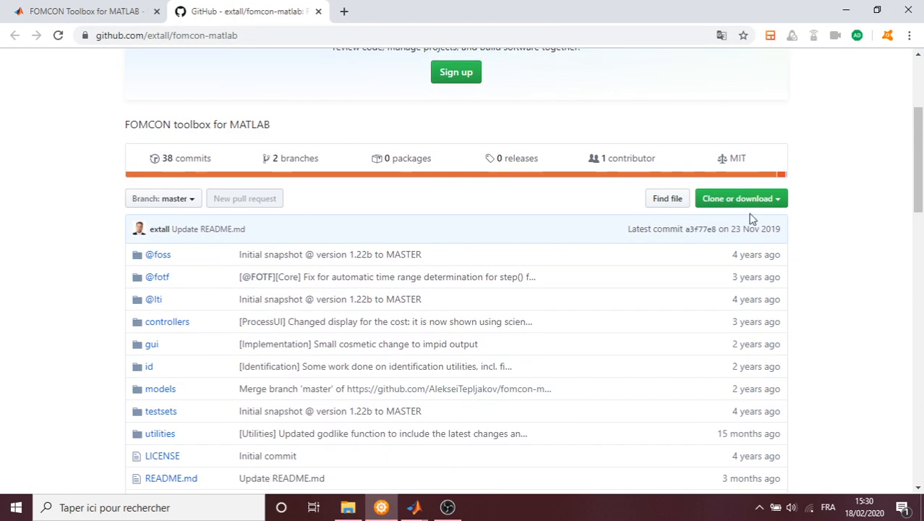
left_click(747, 202)
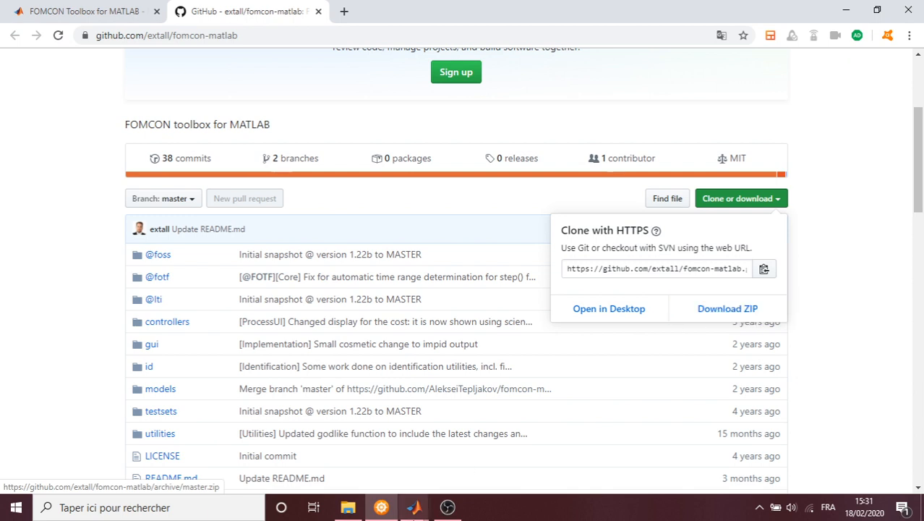
- Switch to MATLAB and add the Desktop folder fomcon-1.21b with its subfolders to the search path, closing the path settings
mouse_move(414, 507)
left_click(359, 432)
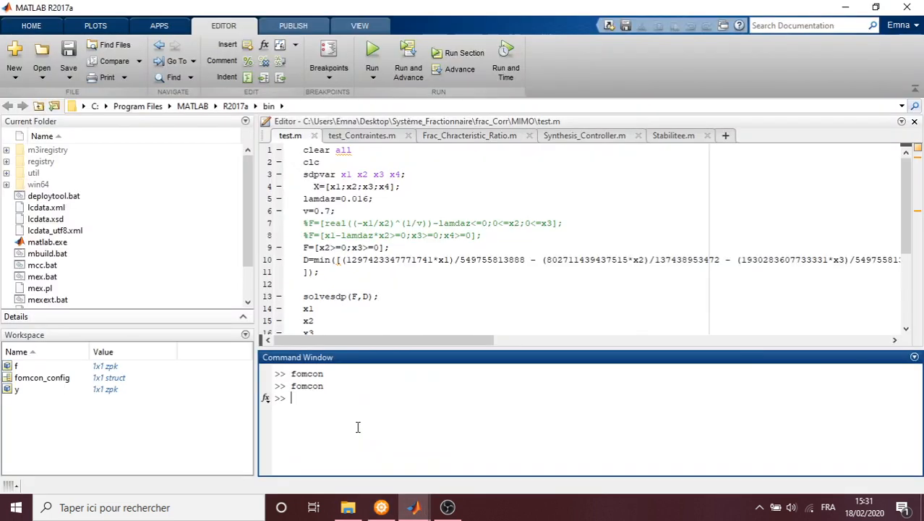
left_click(33, 28)
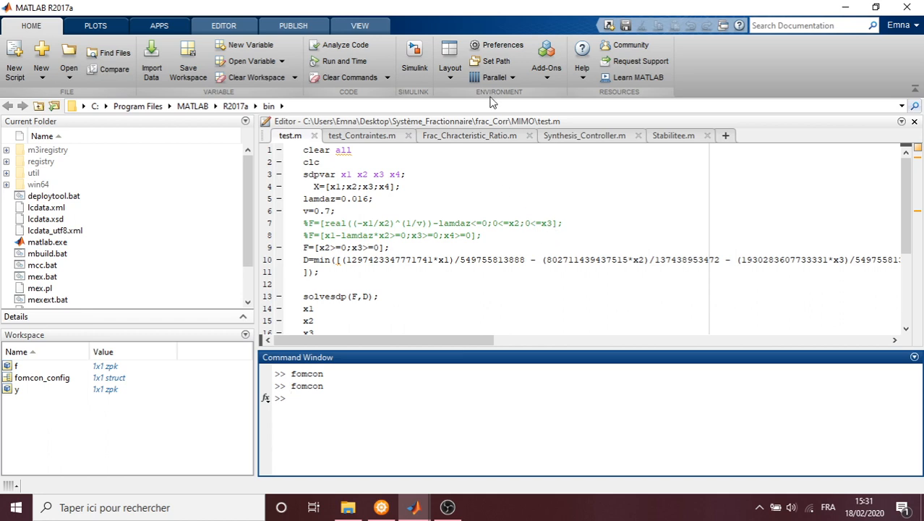
left_click(497, 61)
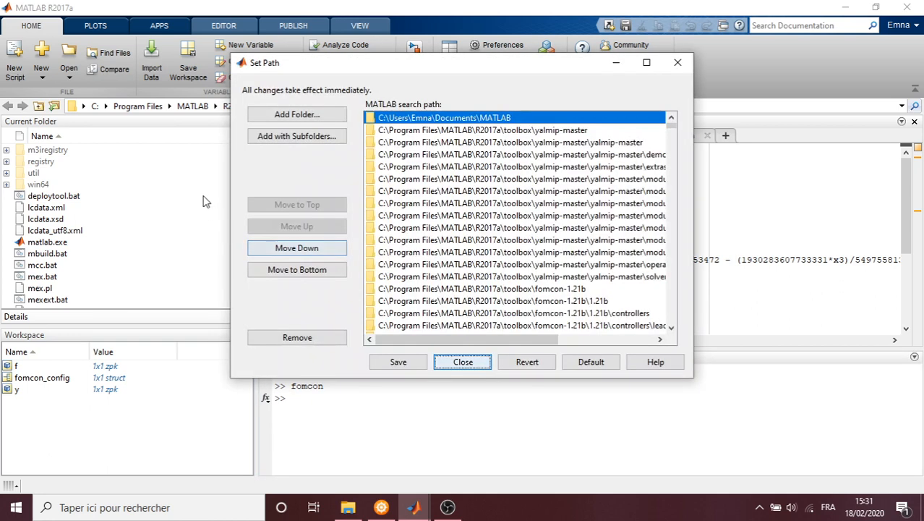
left_click(295, 141)
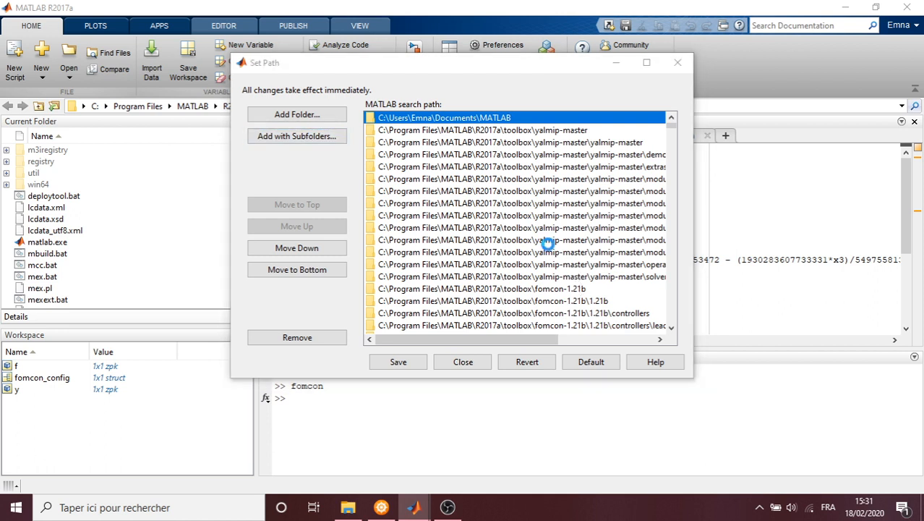
left_click(286, 175)
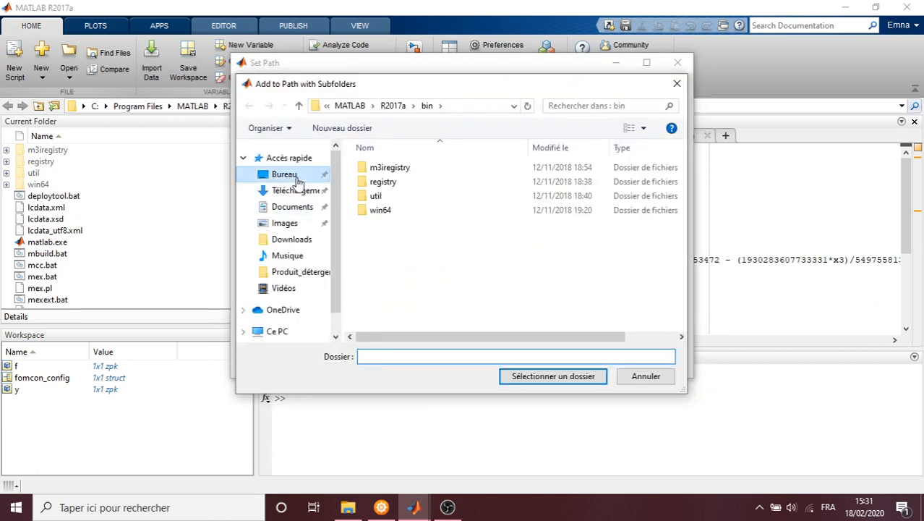
left_click(396, 198)
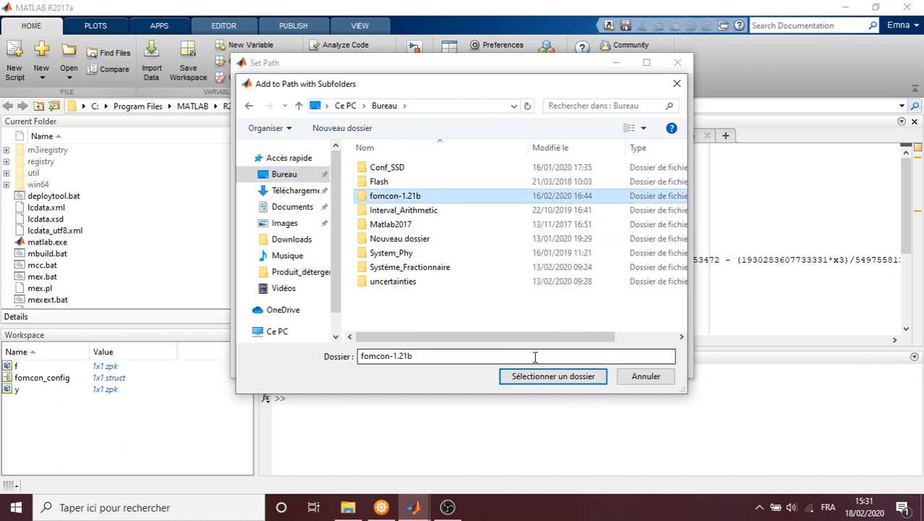
left_click(554, 377)
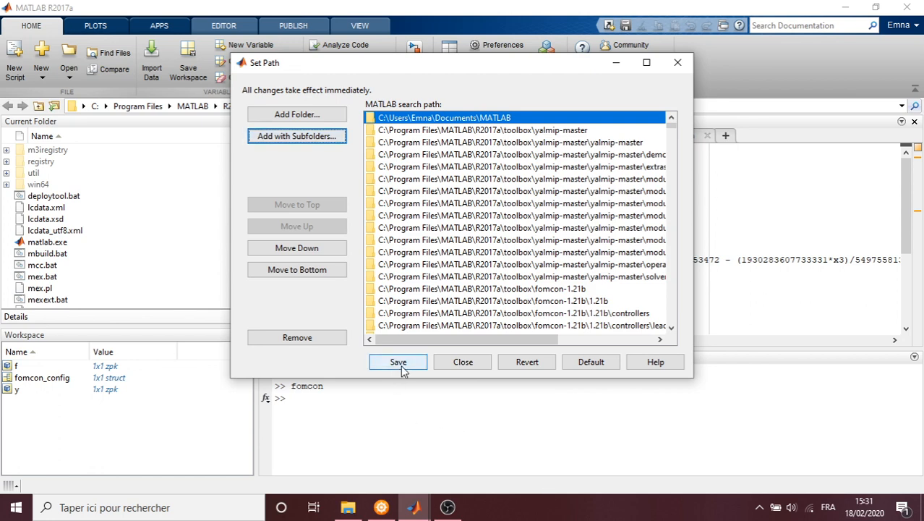
left_click(477, 362)
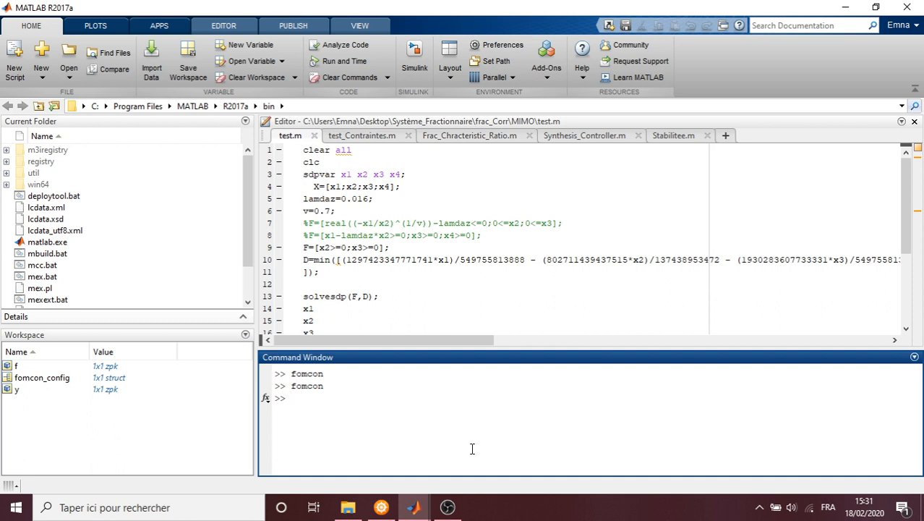
- Bring the FOTF Viewer window to the front and reposition it slightly over the MATLAB window
left_click(414, 507)
left_click(467, 471)
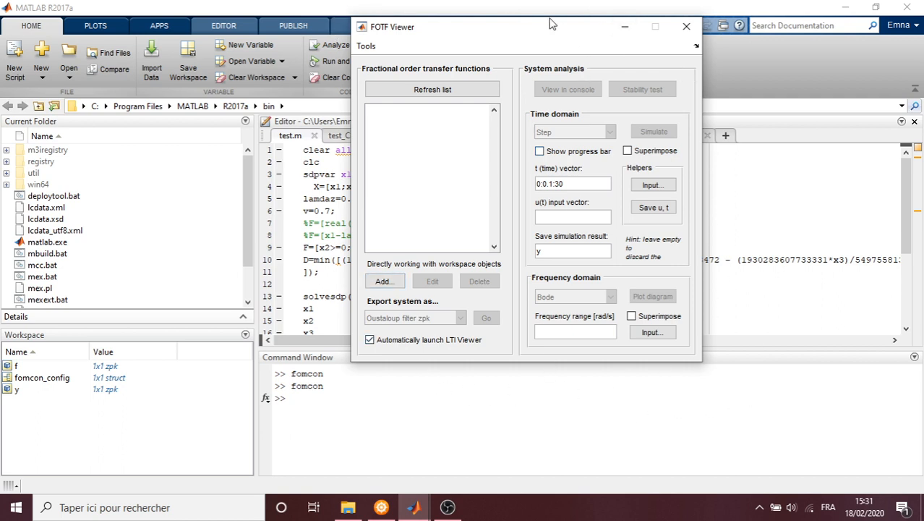
left_click_drag(548, 32, 550, 37)
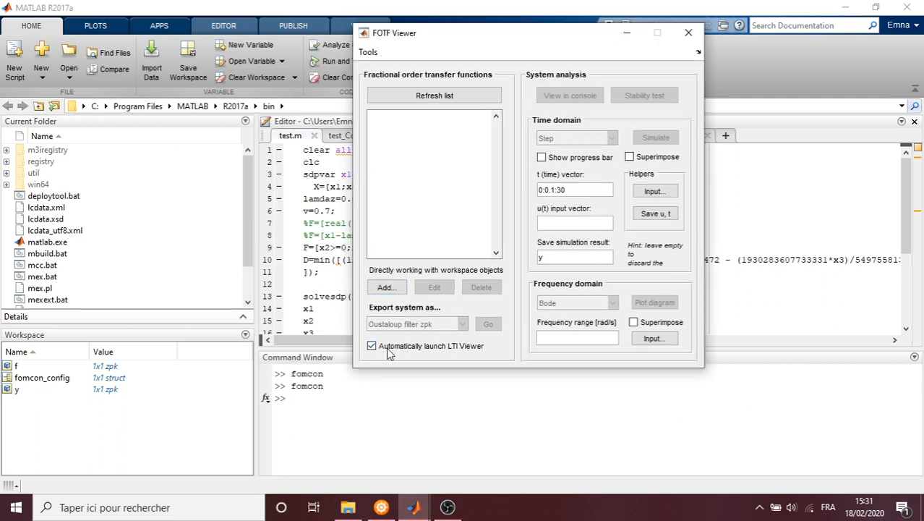
- Add a fractional transfer function named F with zero polynomial 1+s^0.7, pole polynomial 1+2*s^1.4+s^0.7 and delay 0
left_click(386, 287)
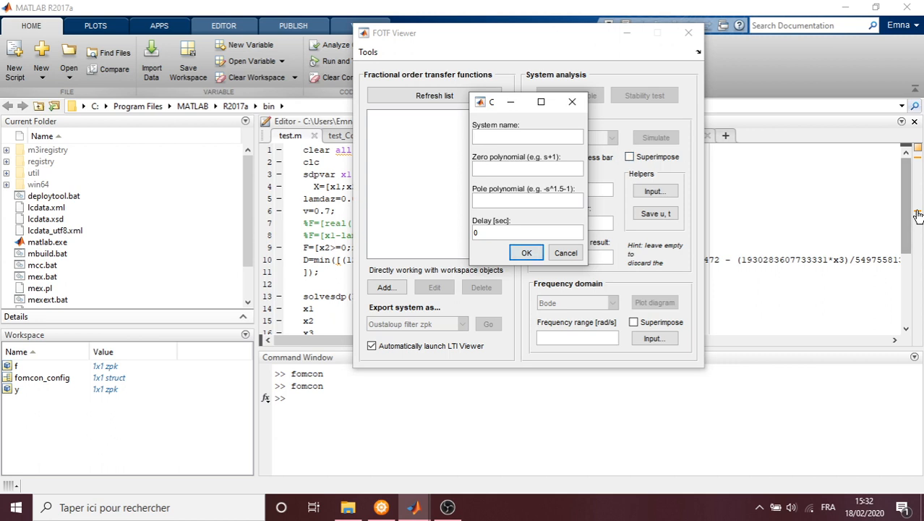
type("F")
left_click(514, 166)
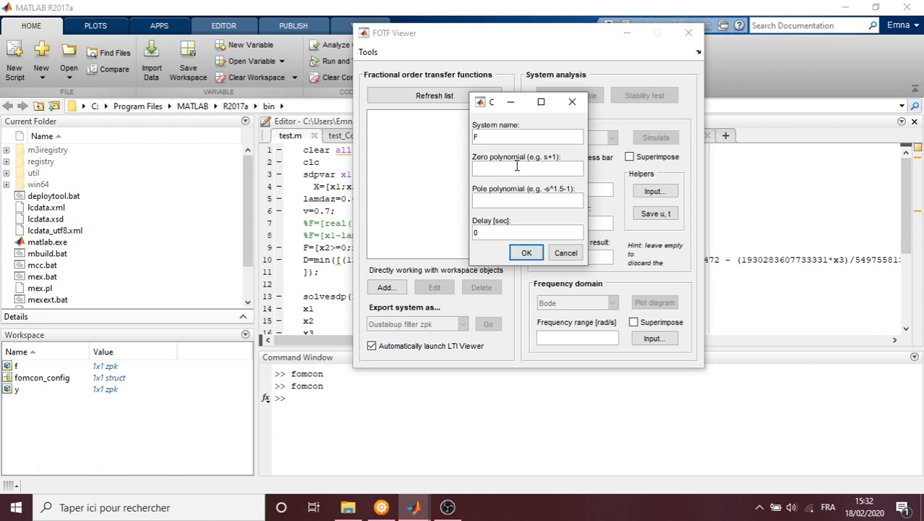
type("1+s^0.7")
key("Tab")
type("1+2*s^1.4+s^0.7")
left_click(524, 253)
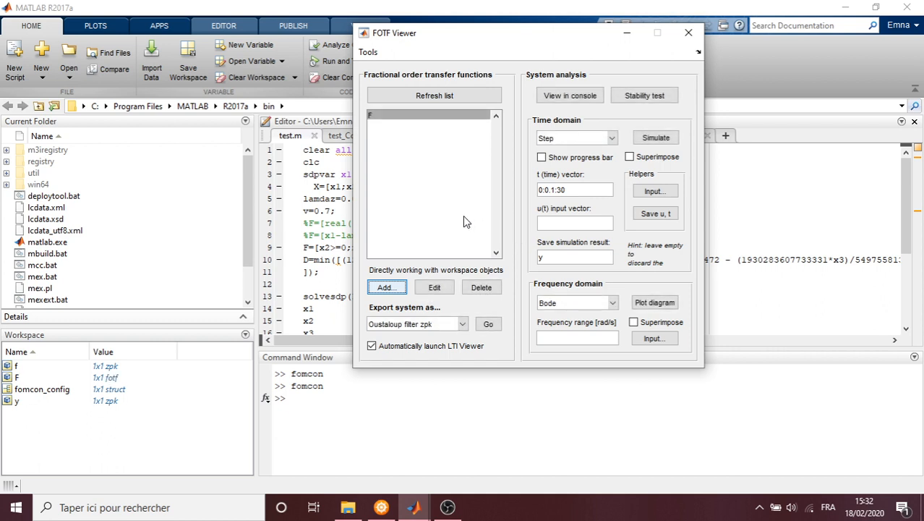
- Export F as an Oustaloup filter zpk named f with bounds 0.0001 and 10000 rad/s and order 5, moving the resulting analyzer window aside
left_click(429, 119)
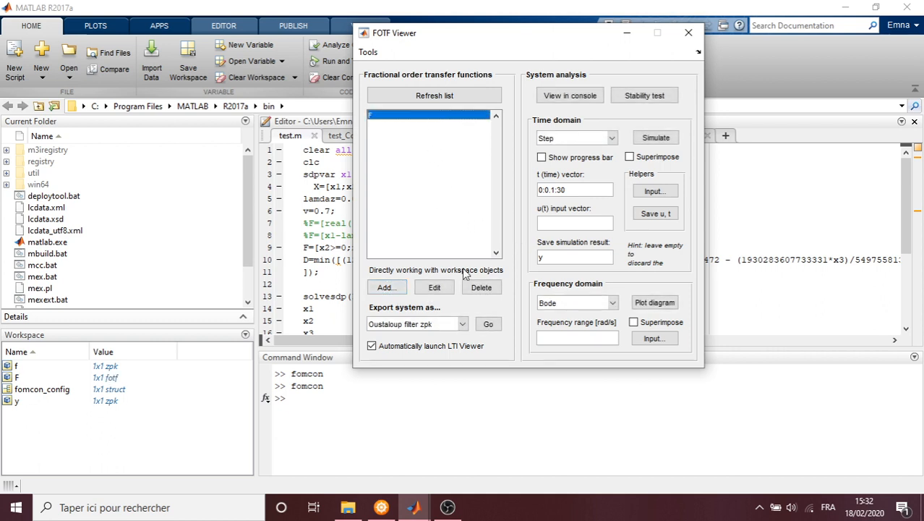
left_click(490, 324)
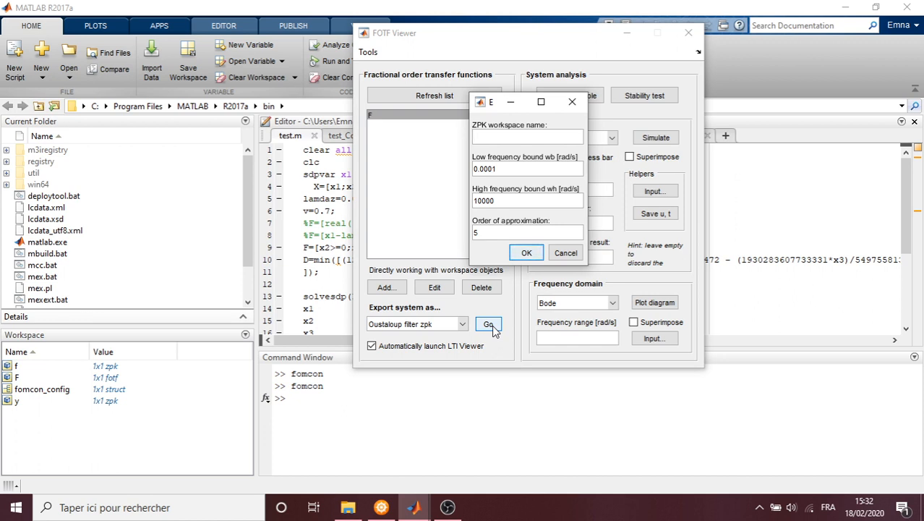
type("f")
left_click(523, 252)
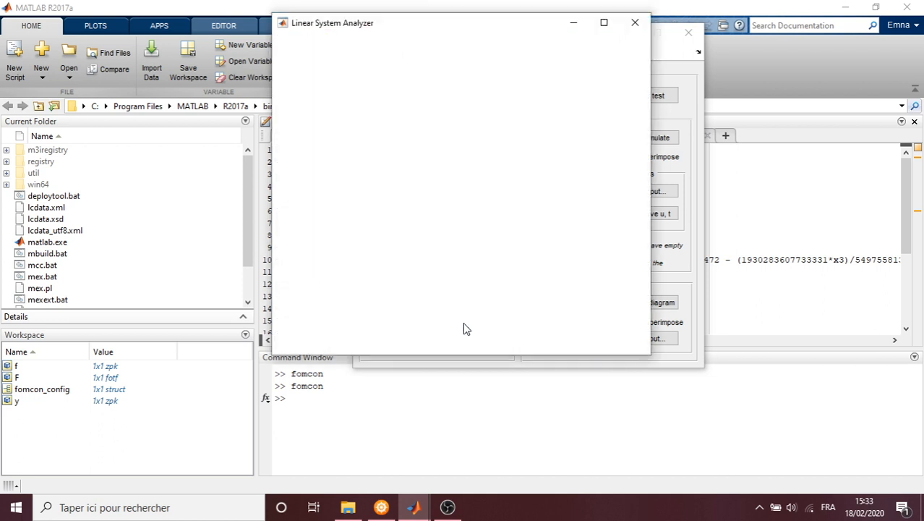
left_click_drag(512, 35, 218, 76)
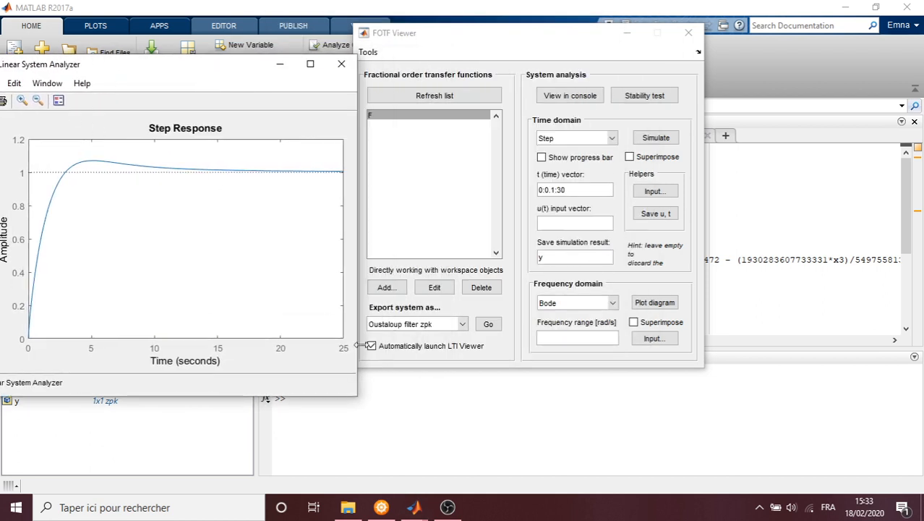
left_click(461, 327)
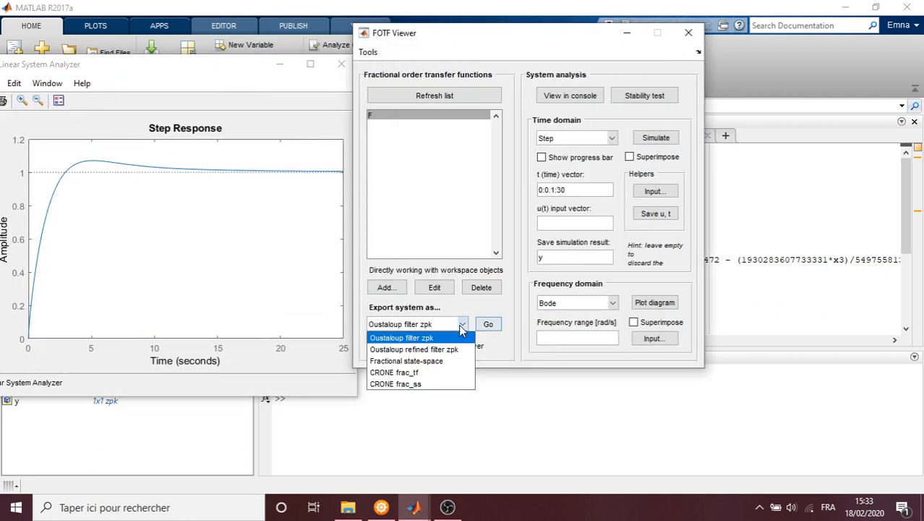
left_click(504, 364)
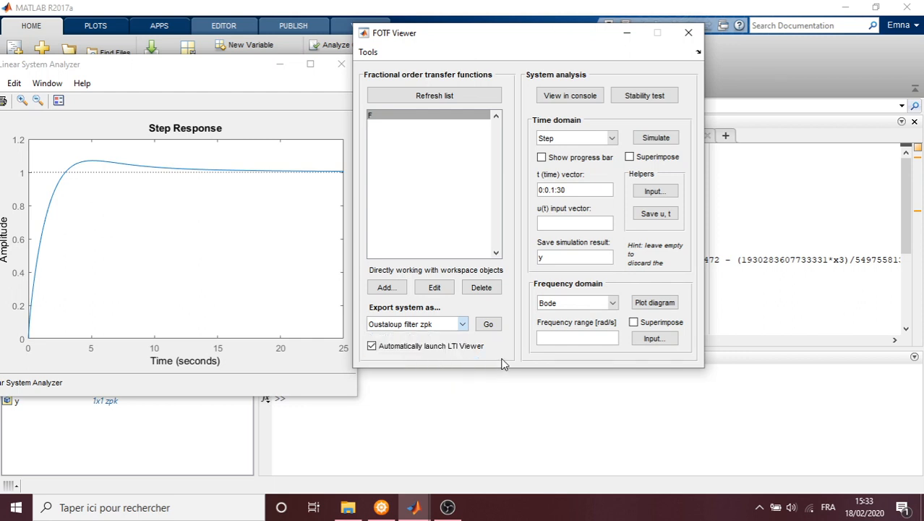
- Turn on the grid of the step response plot and try to mark the settling time on it
left_click(230, 226)
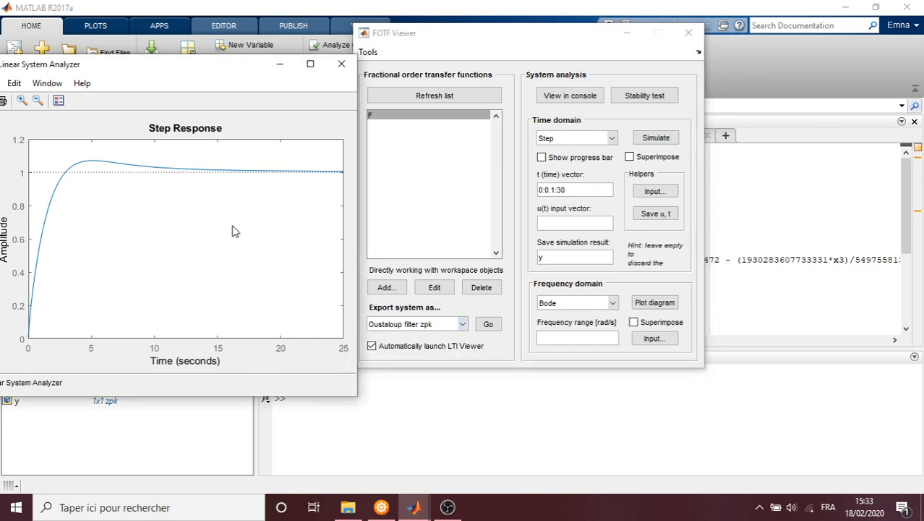
right_click(232, 229)
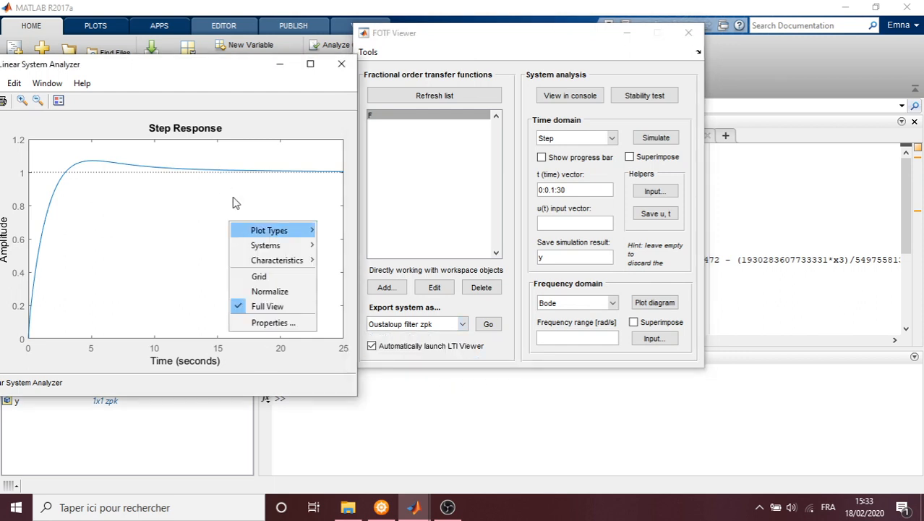
left_click(259, 277)
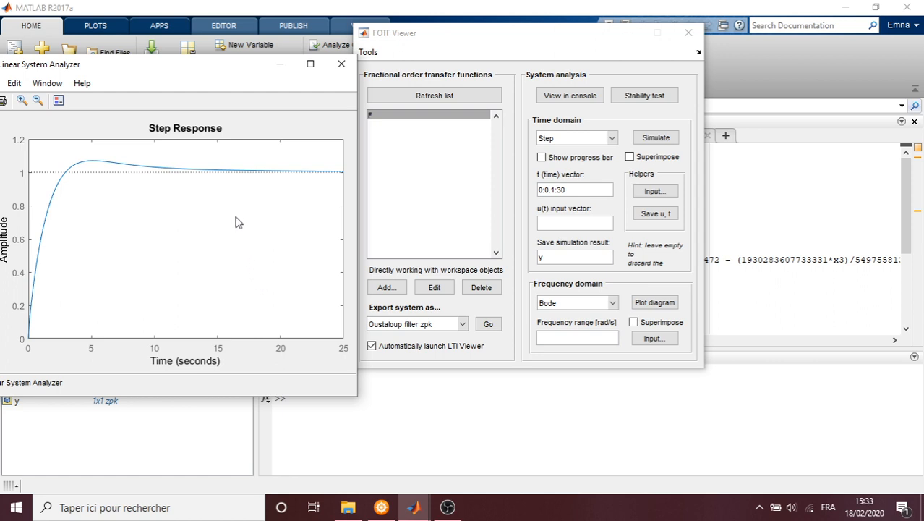
right_click(213, 206)
mouse_move(286, 243)
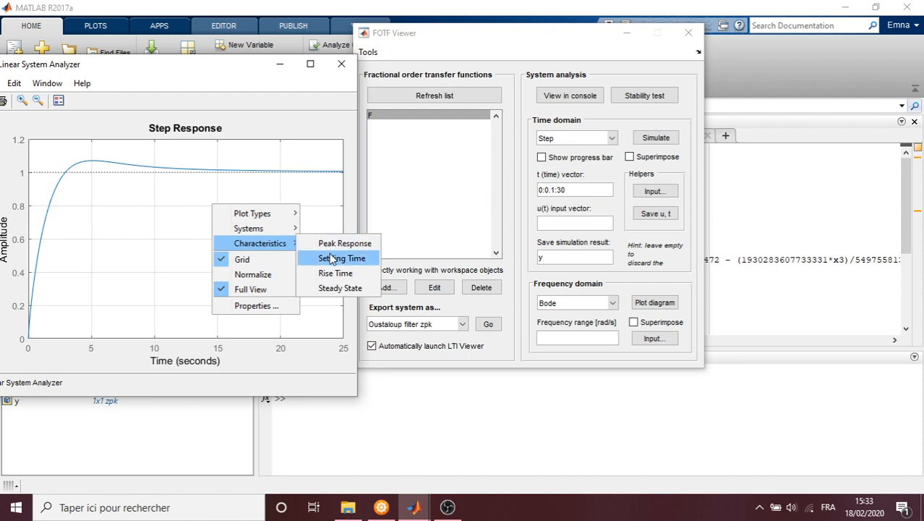
left_click(331, 259)
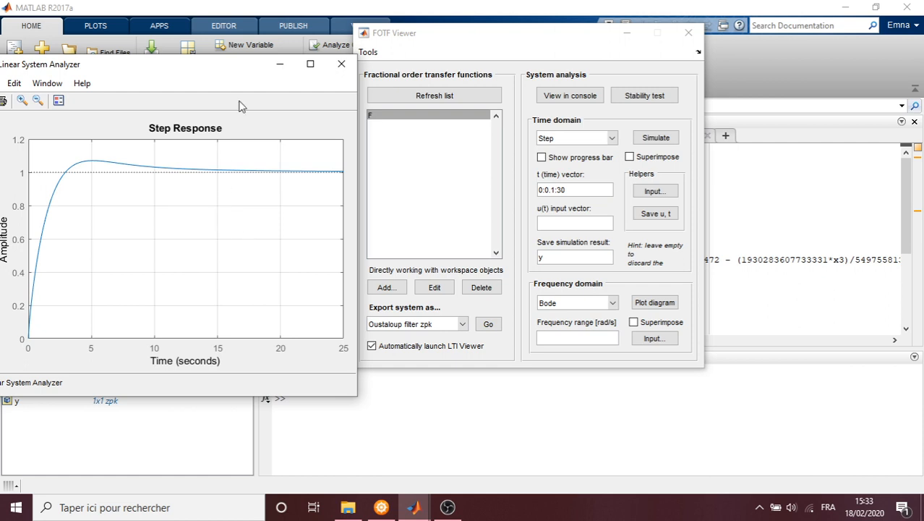
- Move the Linear System Analyzer fully into view and mark the settling time and peak response on the step response plot
left_click_drag(242, 76, 624, 51)
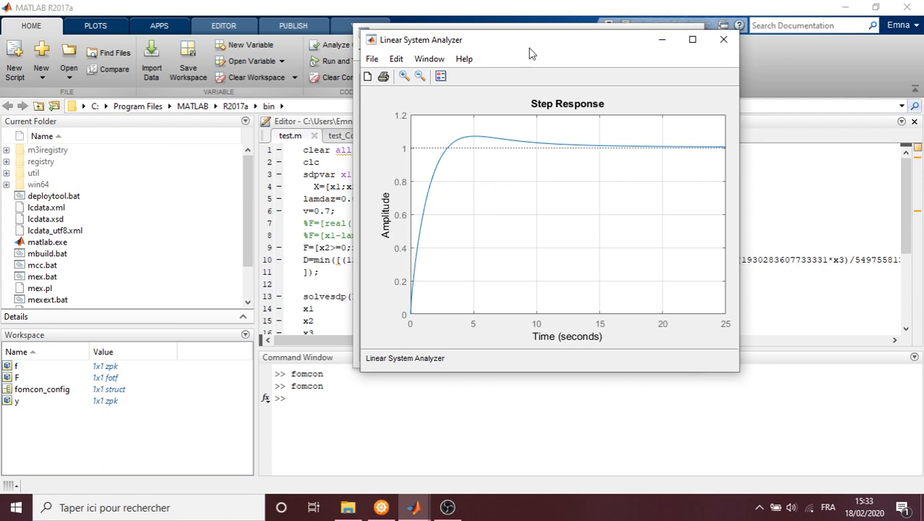
left_click_drag(530, 43, 514, 25)
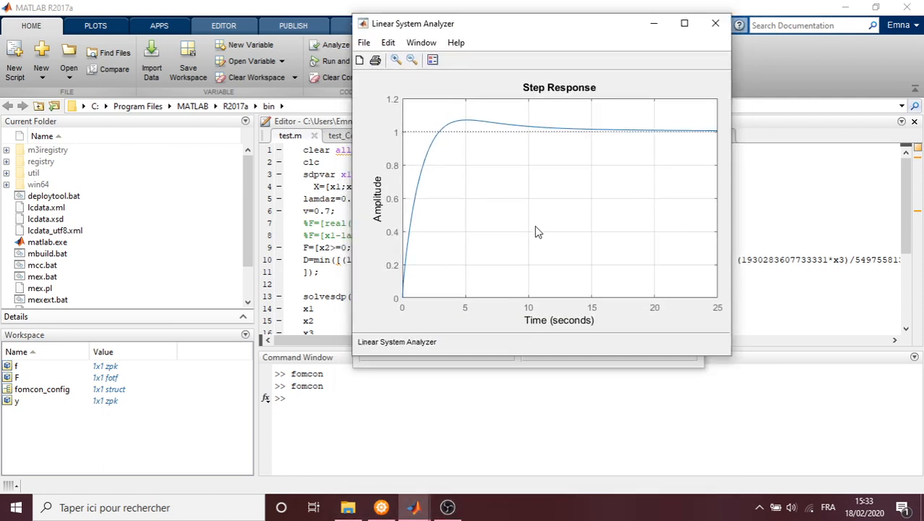
right_click(568, 181)
mouse_move(568, 181)
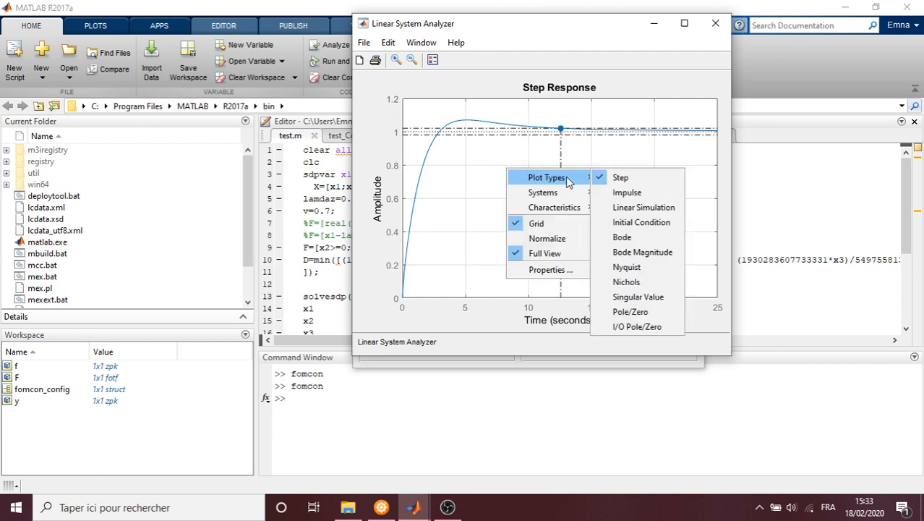
mouse_move(565, 208)
left_click(603, 209)
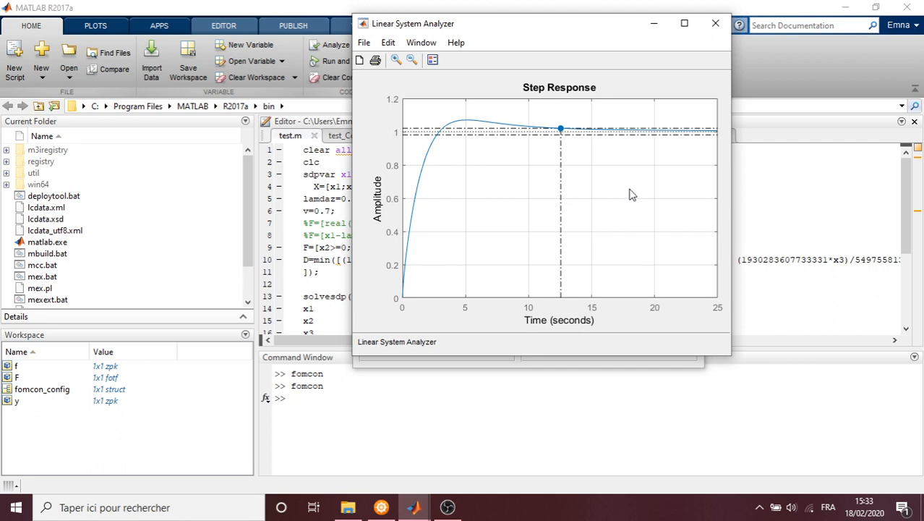
- Mark the rise time on the step response plot
right_click(631, 194)
mouse_move(638, 199)
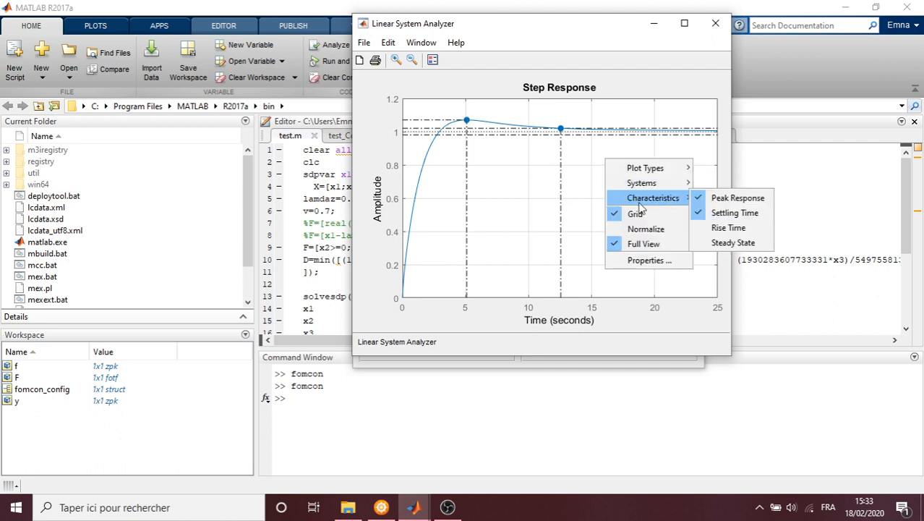
left_click(719, 230)
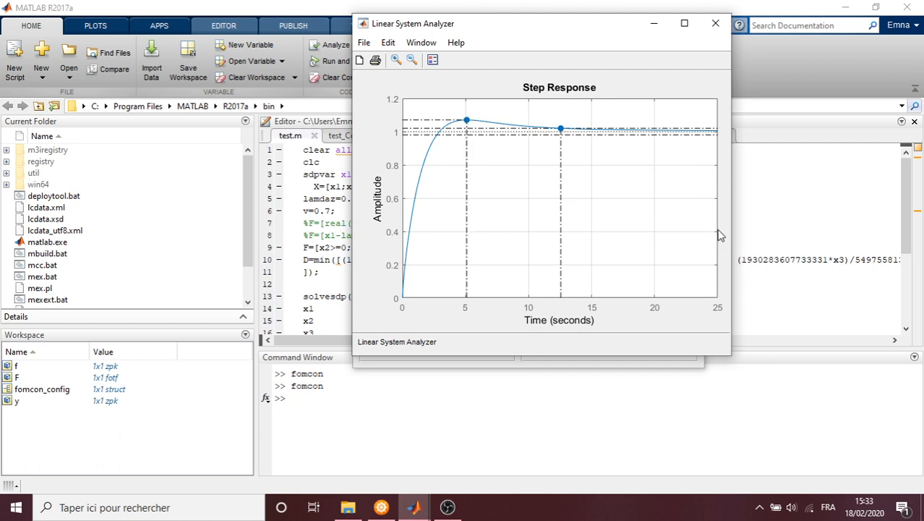
- Switch the analyzer plot type to a Bode diagram, view it enlarged, and close the Linear System Analyzer
right_click(628, 176)
mouse_move(661, 210)
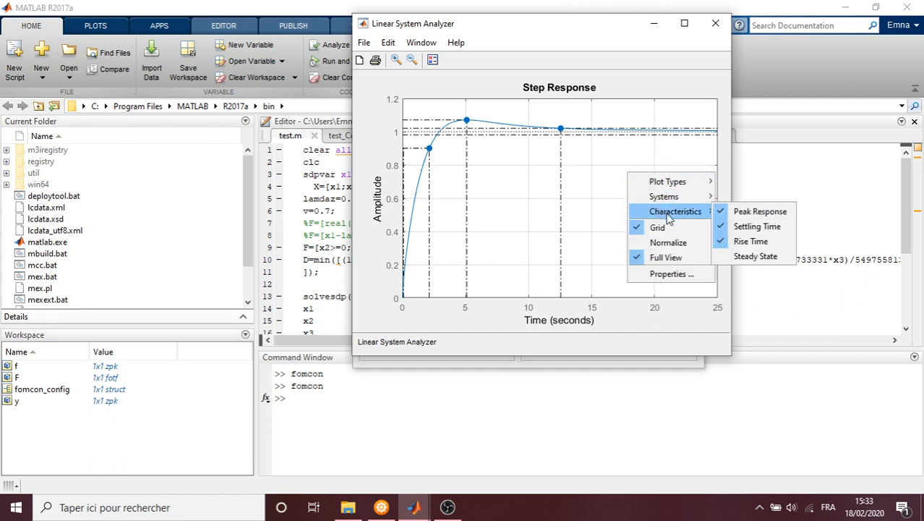
mouse_move(676, 183)
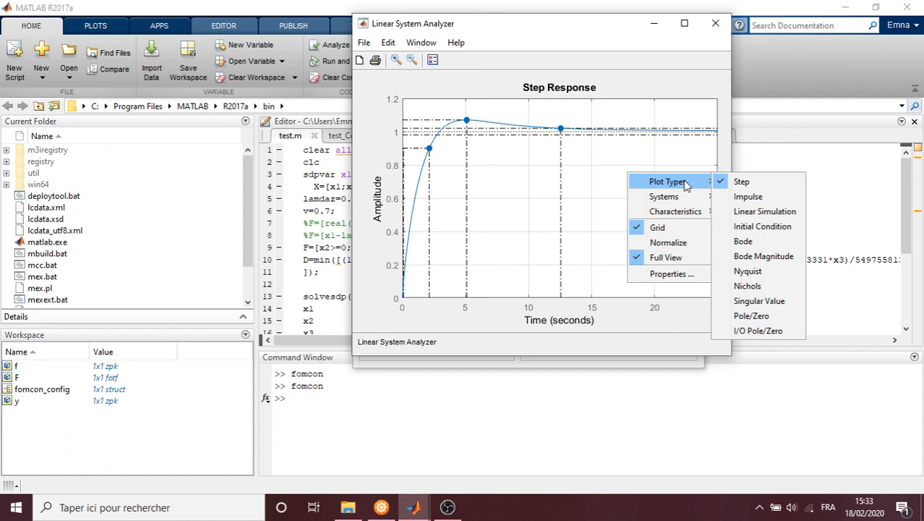
left_click(750, 243)
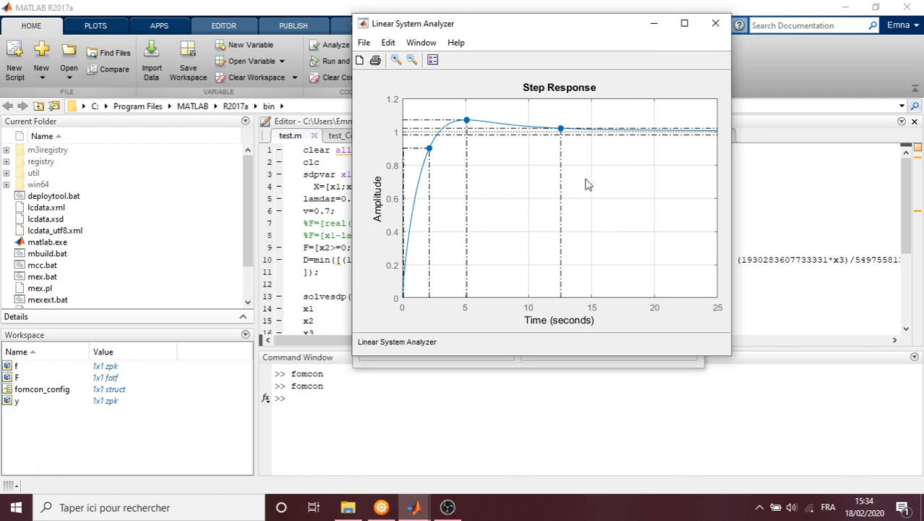
left_click_drag(602, 29, 529, 169)
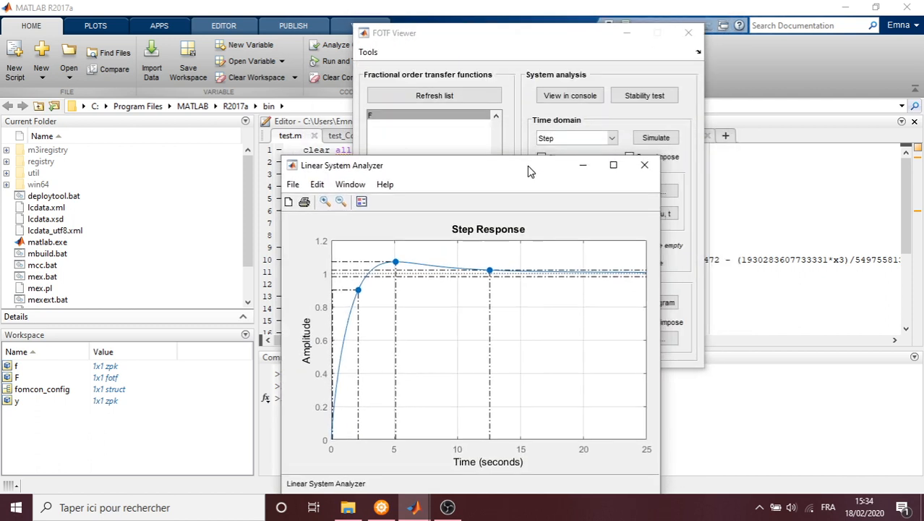
left_click_drag(465, 166, 515, 5)
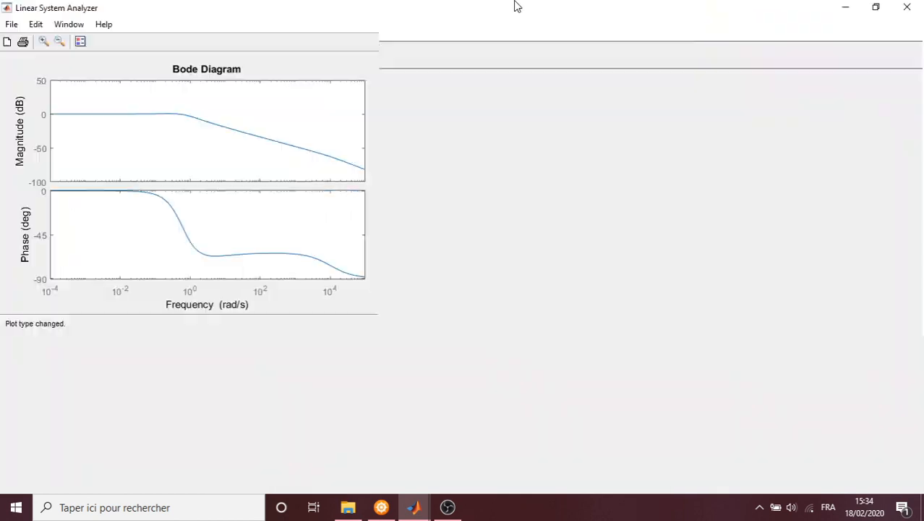
left_click(875, 7)
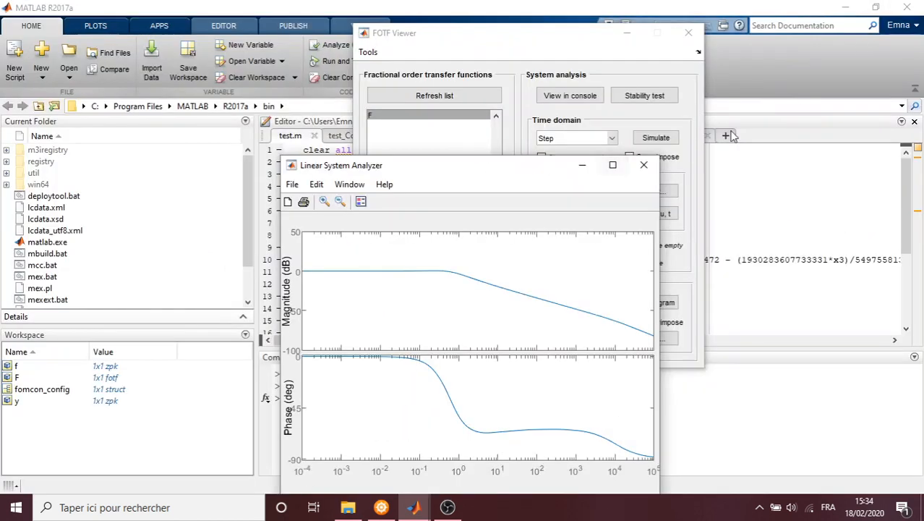
left_click(652, 170)
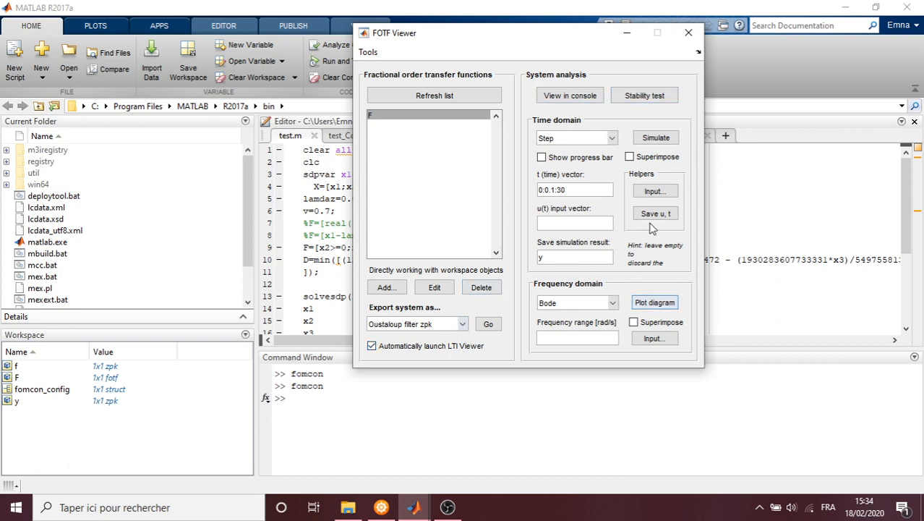
- Simulate the step response of F over 0:0.1:30 with the result saved as y, and look through the frequency-domain plot types
left_click(661, 142)
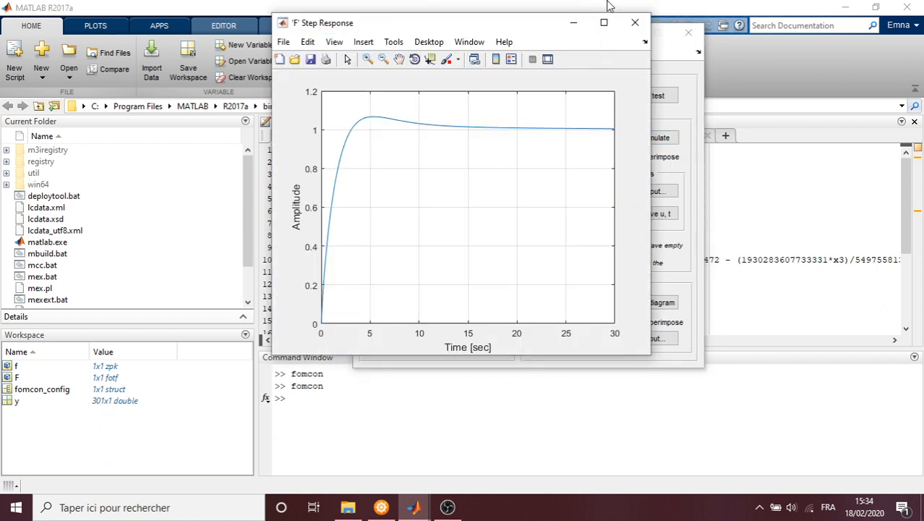
left_click(635, 22)
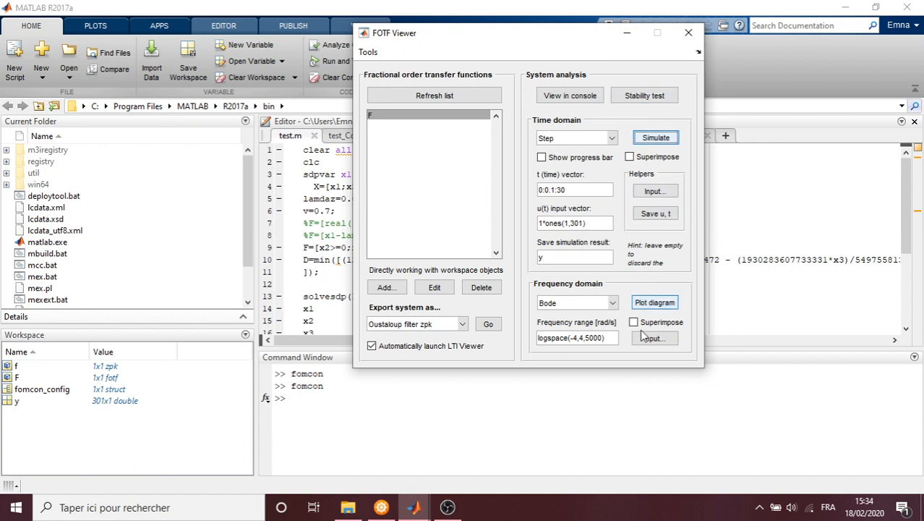
left_click(613, 305)
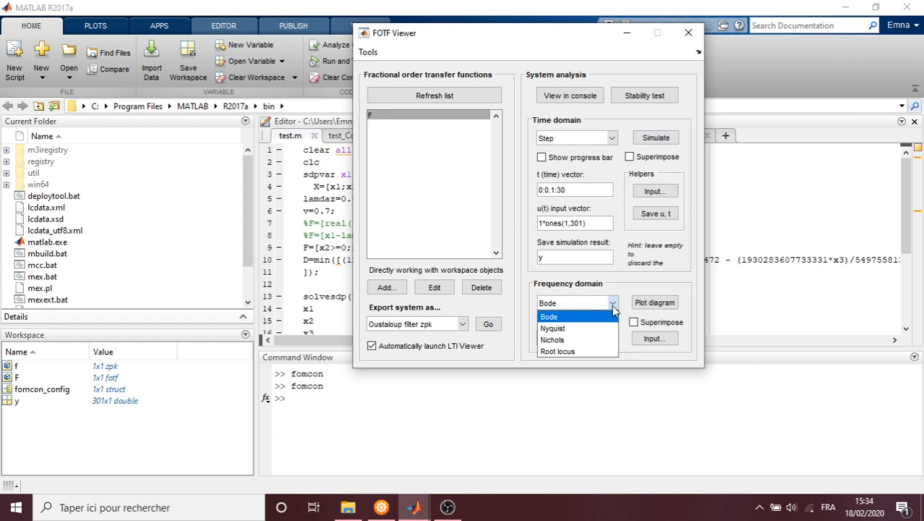
left_click(674, 304)
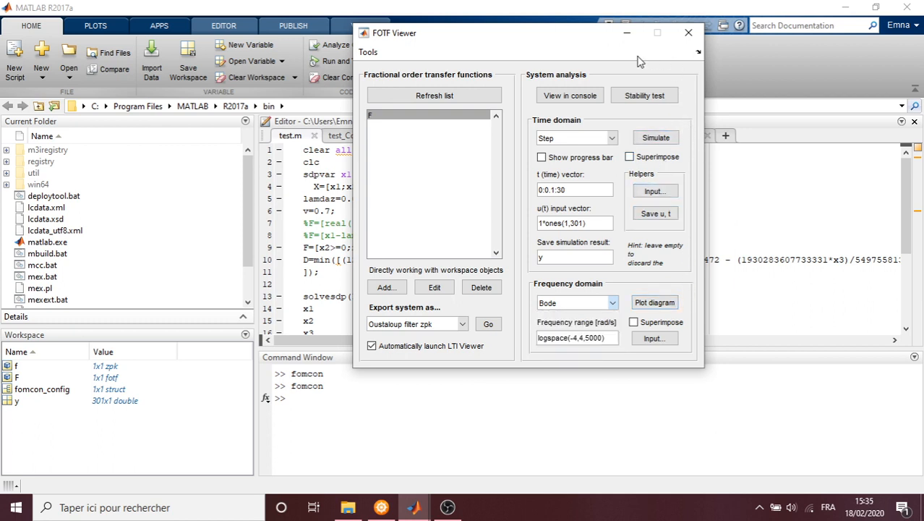
- Run the stability test on F and close its results
left_click(647, 103)
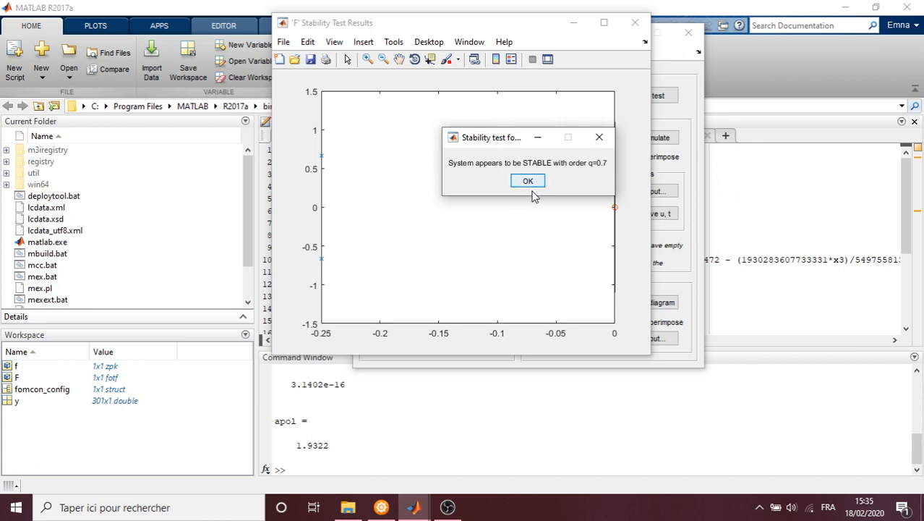
left_click(530, 181)
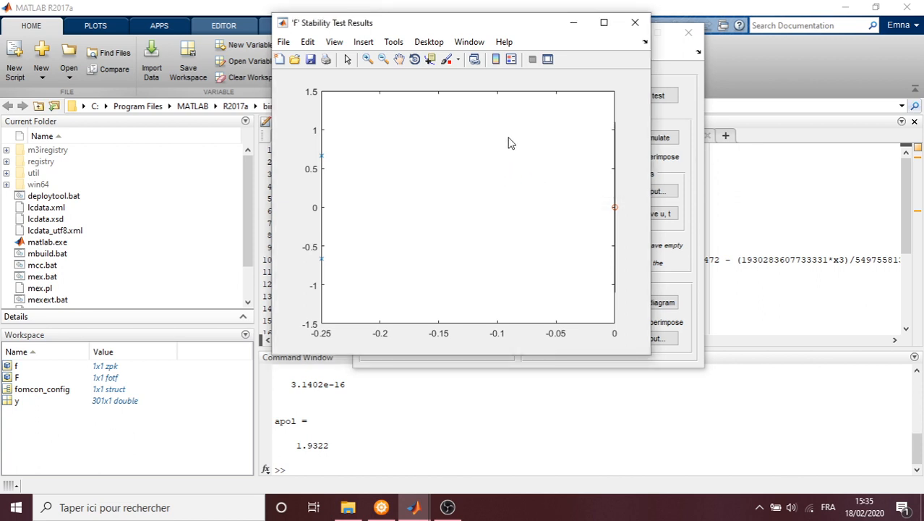
left_click(635, 22)
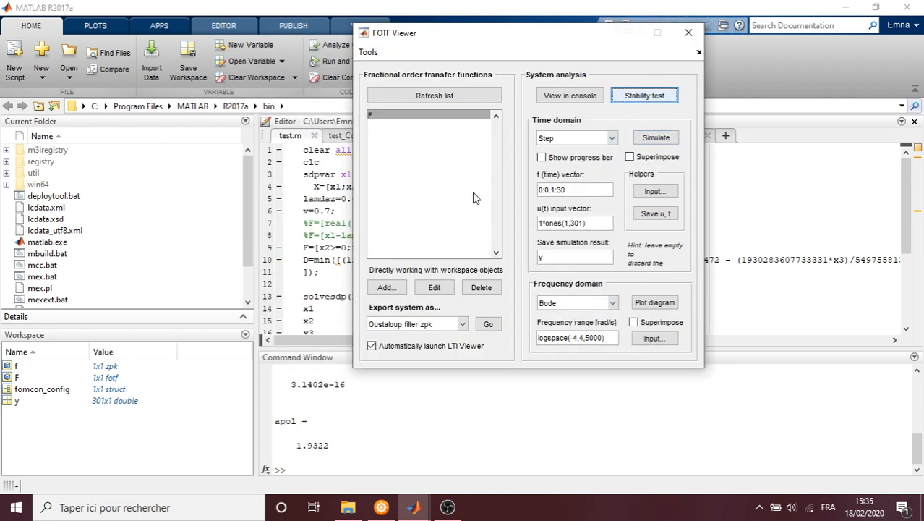
- Open the Fractional PID Design tool for F and simulate the control system with Kp, Ki and Kd 1 and lambda and mu 0.5
left_click(367, 54)
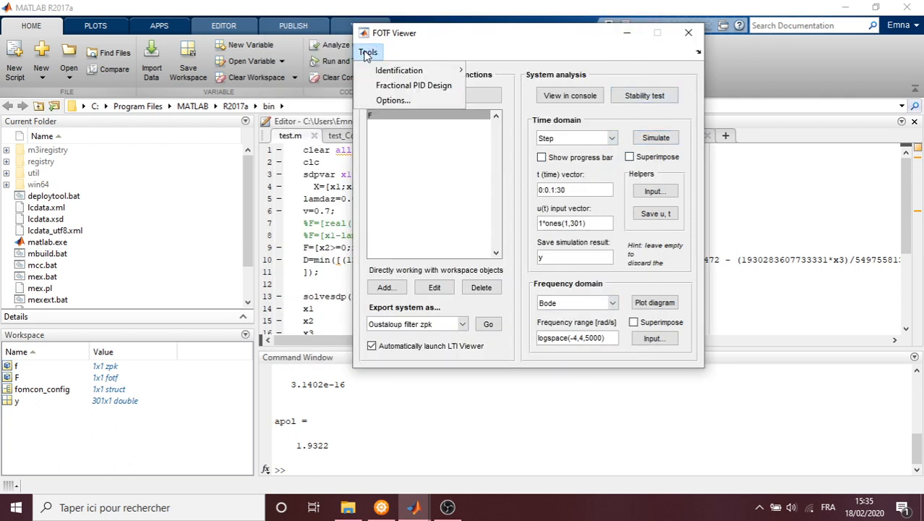
mouse_move(377, 71)
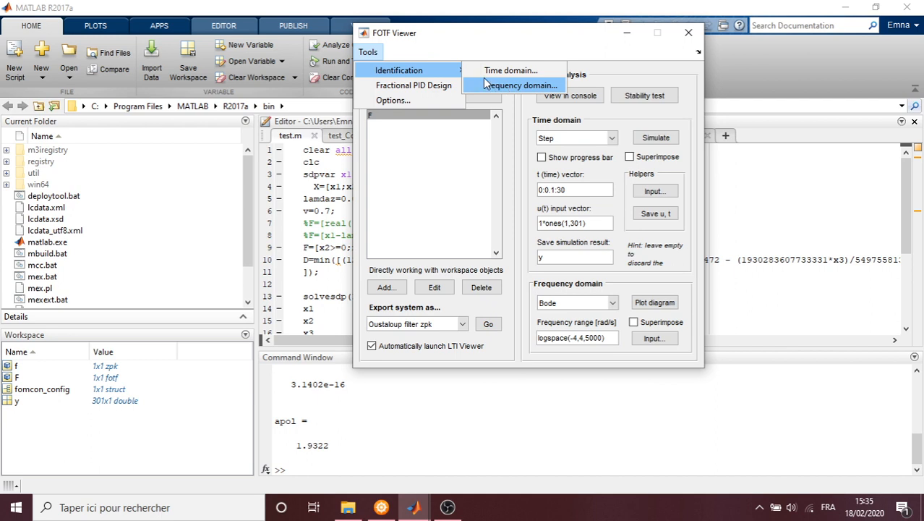
left_click(435, 85)
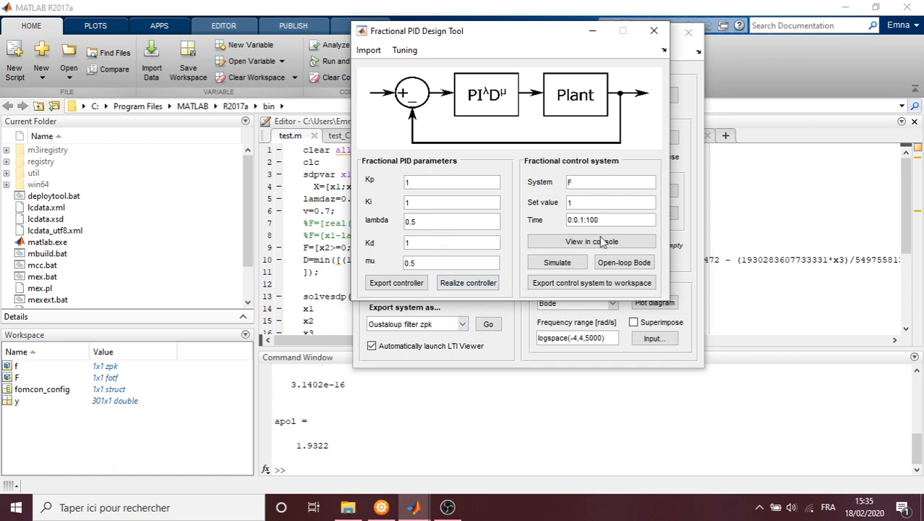
left_click(556, 264)
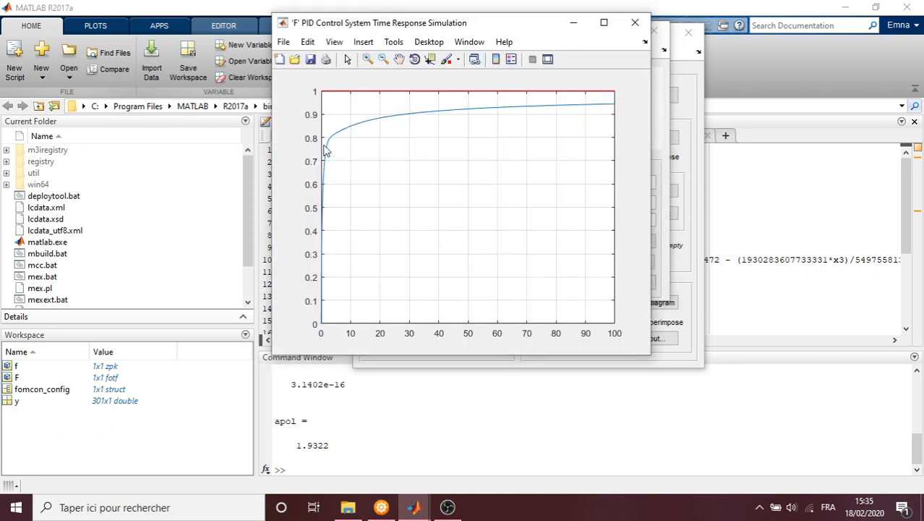
left_click(635, 23)
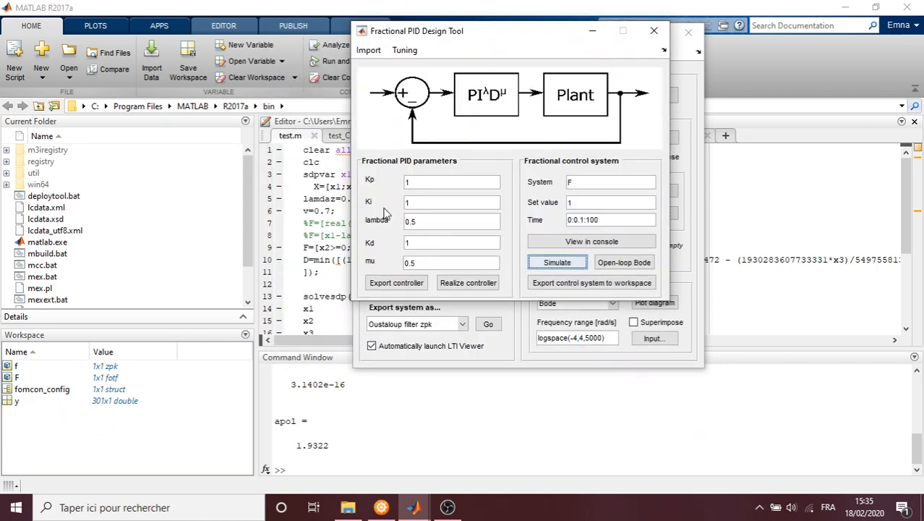
- Set Kp to 10, lambda to 0.6 and mu to 0.7, and simulate the fractional PID control system
left_click(417, 183)
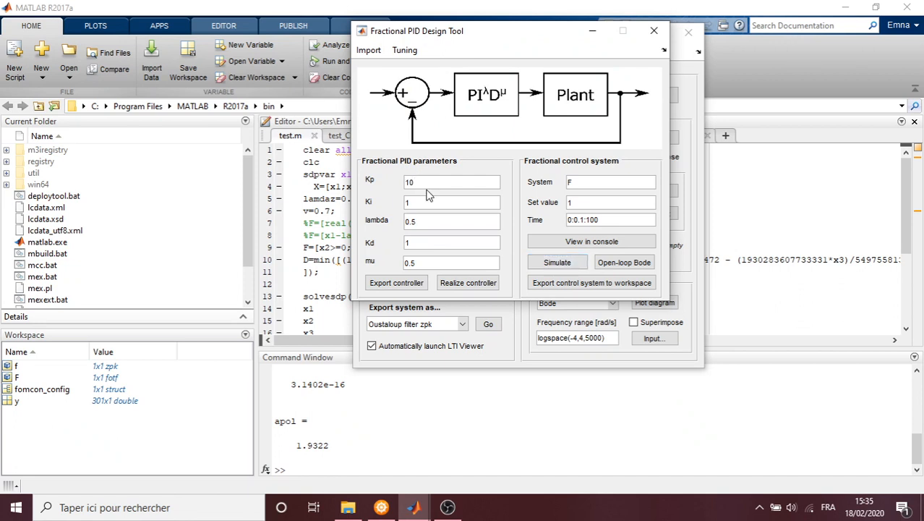
key("BackSpace")
type("6")
left_click(422, 262)
type("7")
left_click(556, 262)
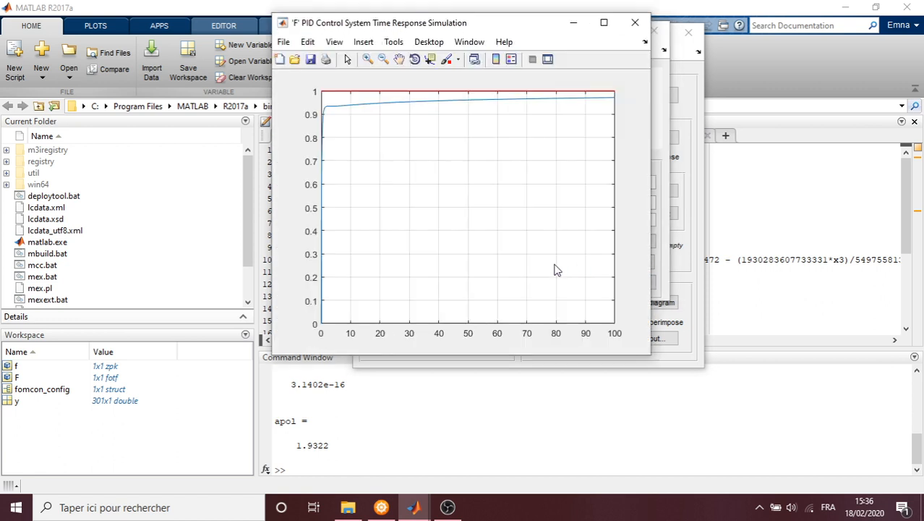
left_click(634, 22)
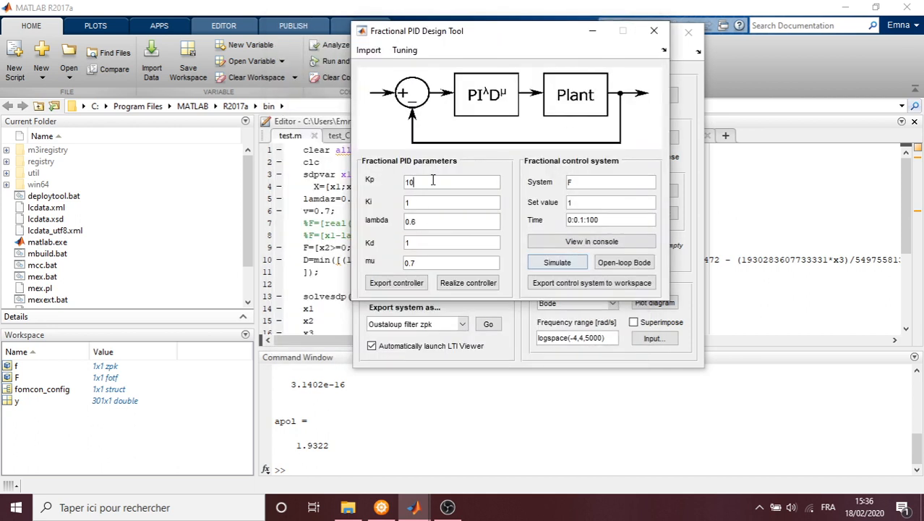
- Raise Kp to 100 and simulate the control system again, closing the response plot
left_click(539, 263)
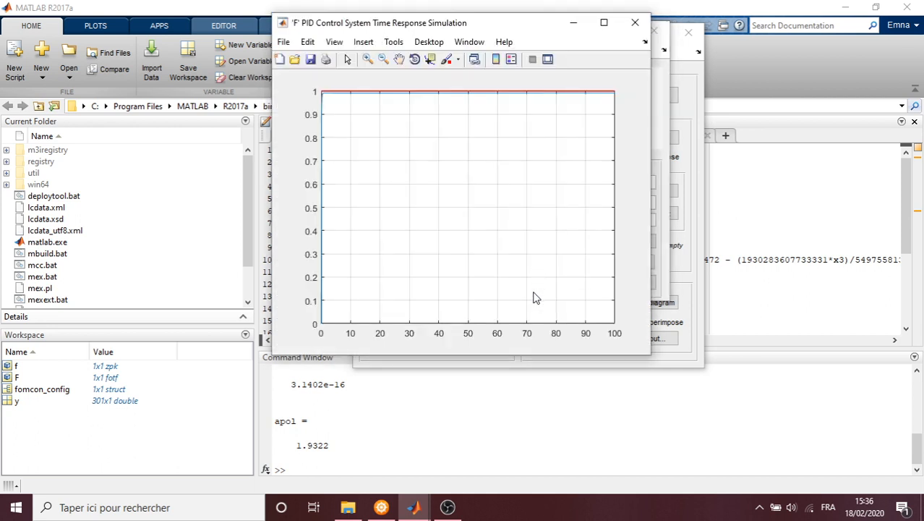
left_click(635, 23)
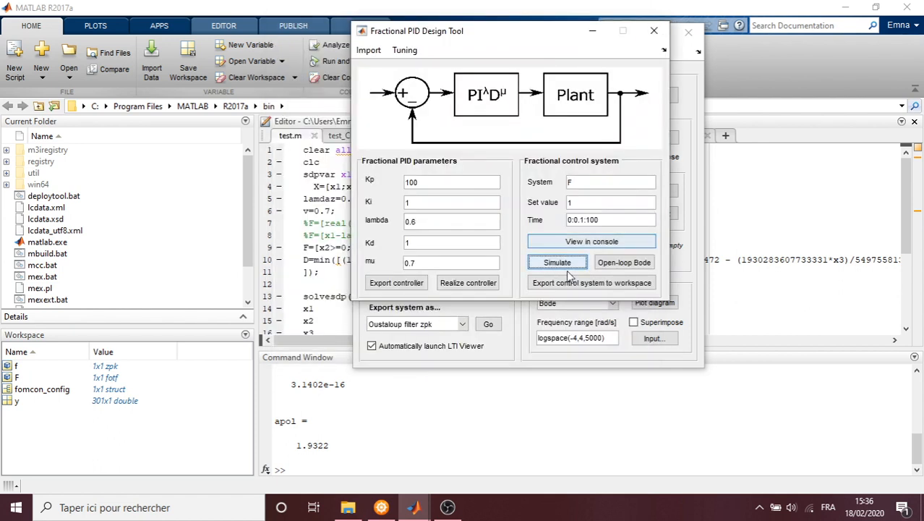
- Export the fractional control system to the workspace as variable F1
left_click(627, 282)
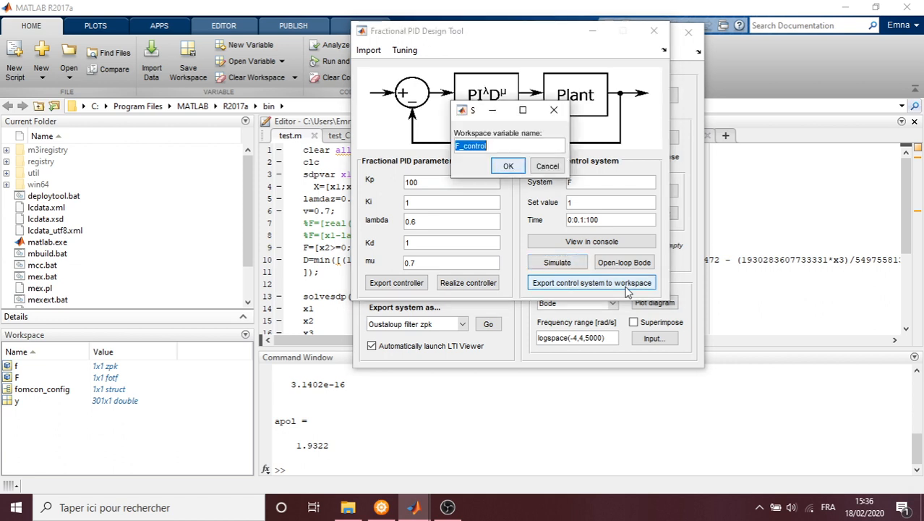
key("Right")
key("BackSpace")
key("BackSpace")
key("BackSpace")
key("BackSpace")
key("BackSpace")
key("BackSpace")
key("BackSpace")
key("BackSpace")
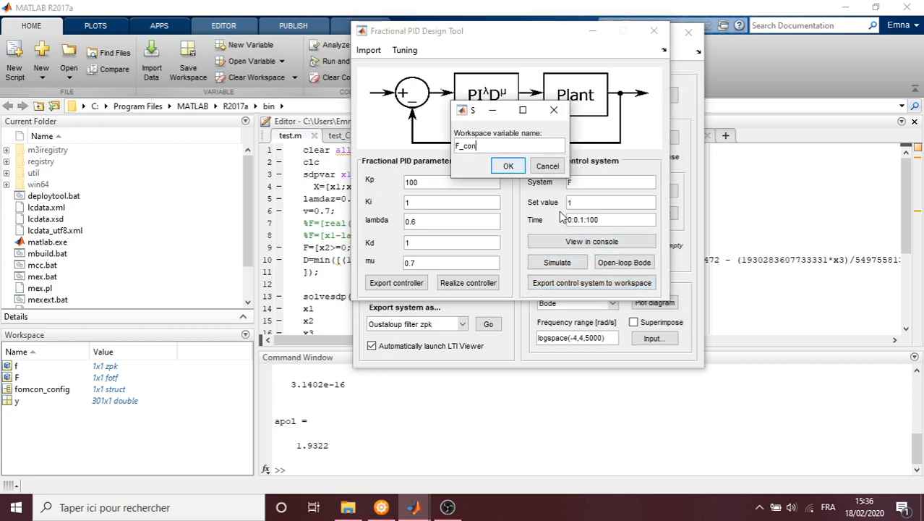
type("1")
left_click(506, 167)
- Plot the step response of the exported system with the command step(F1), view the figure and close it
left_click(344, 453)
type("s")
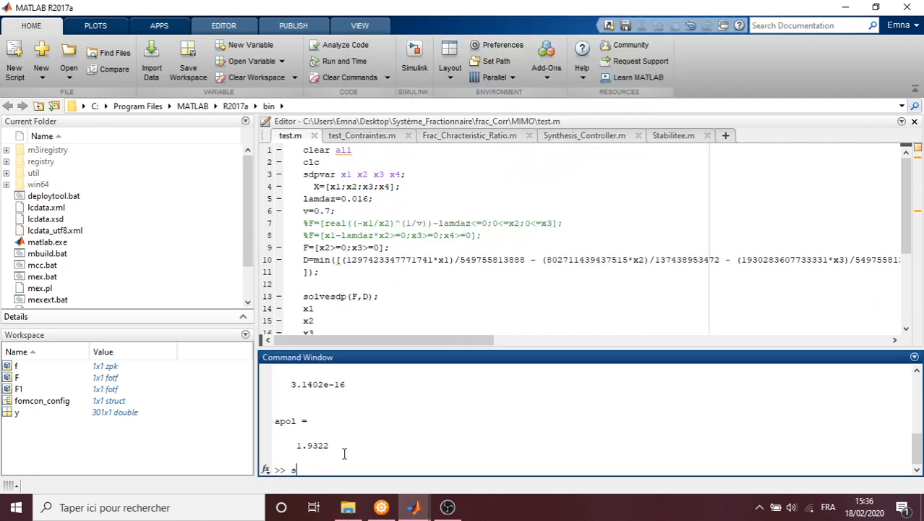
type("tep(F1)")
key("Return")
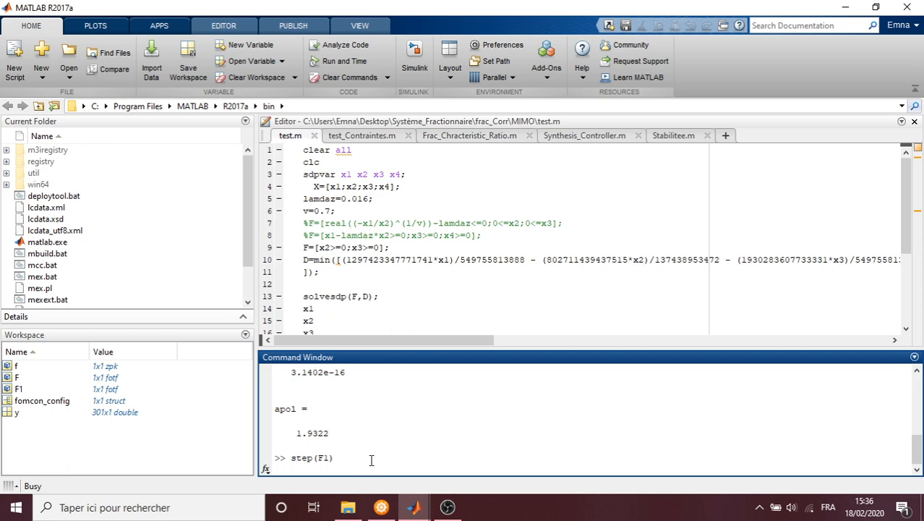
left_click(413, 507)
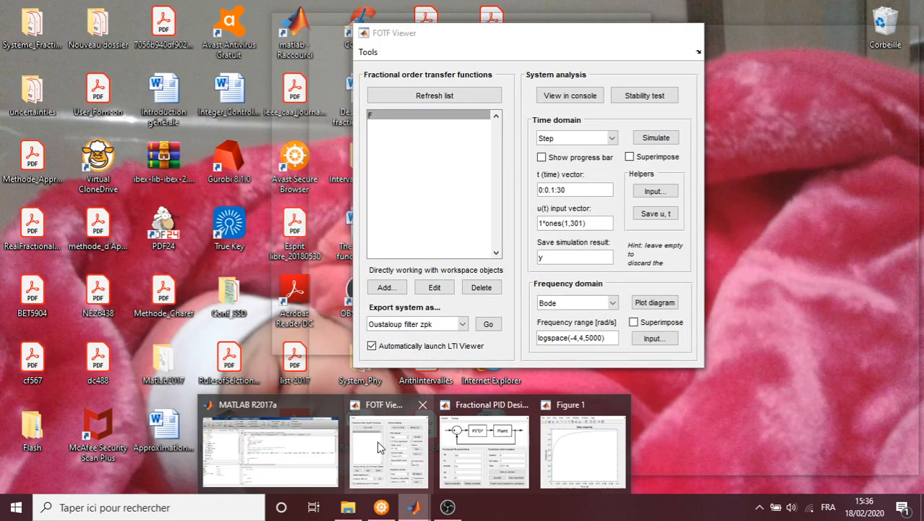
left_click(615, 452)
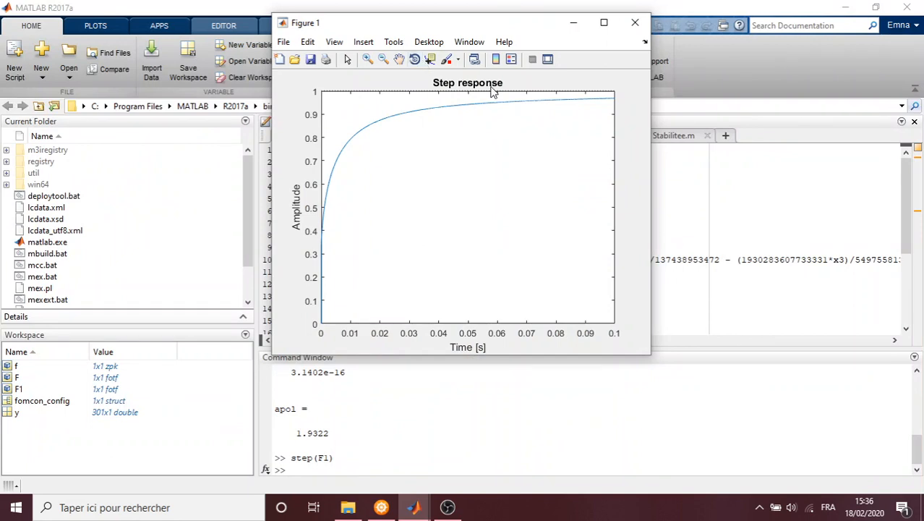
left_click(636, 24)
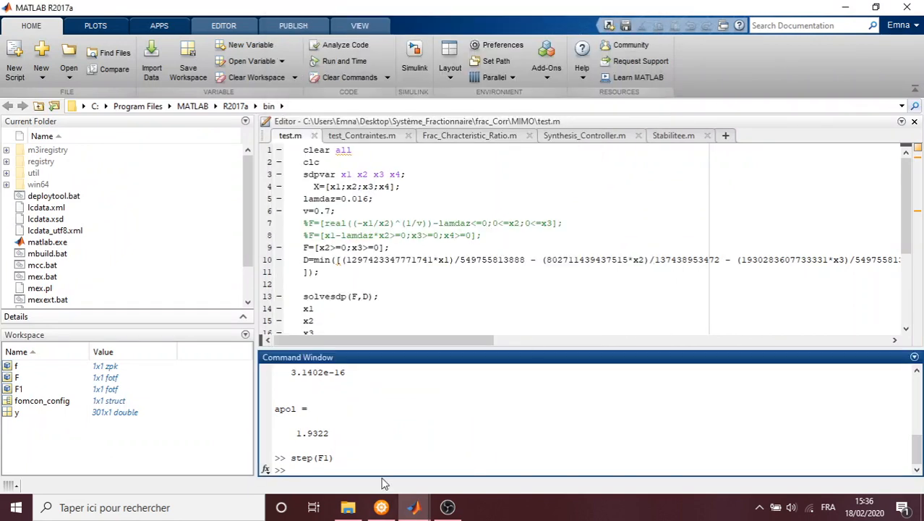